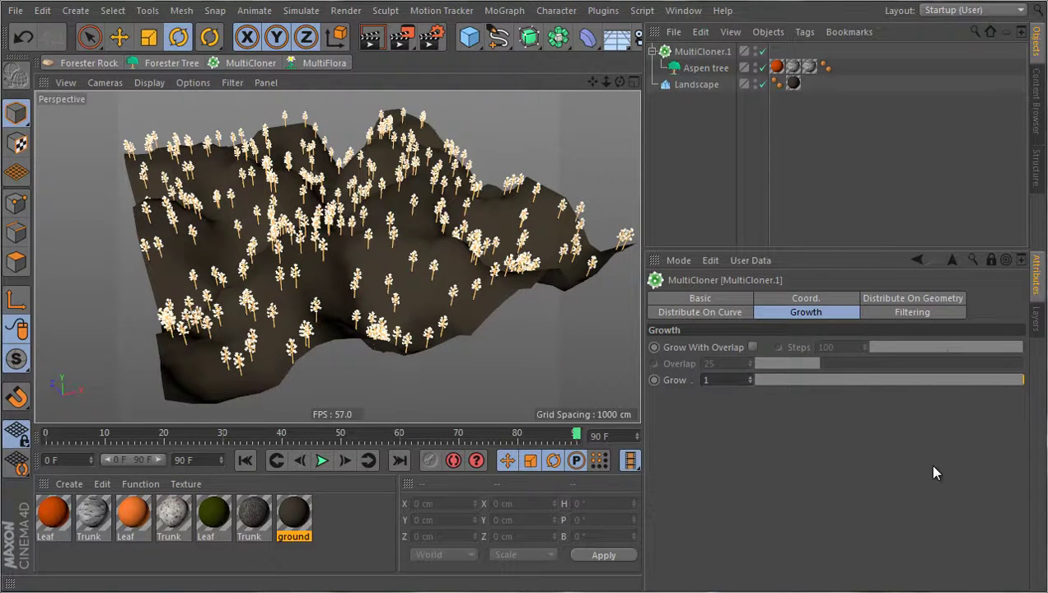
Step: Orbit close to an Aspen tree and toggle it to full geometry and back to lines
left_click_drag(544, 388, 494, 350, "alt")
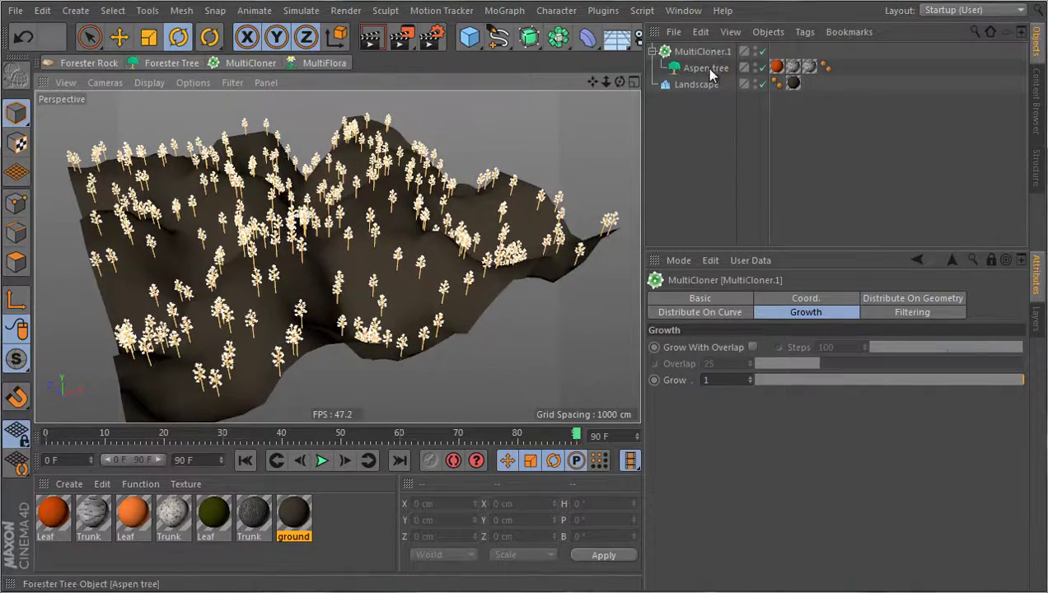
left_click_drag(420, 264, 395, 248, "alt")
left_click(257, 247)
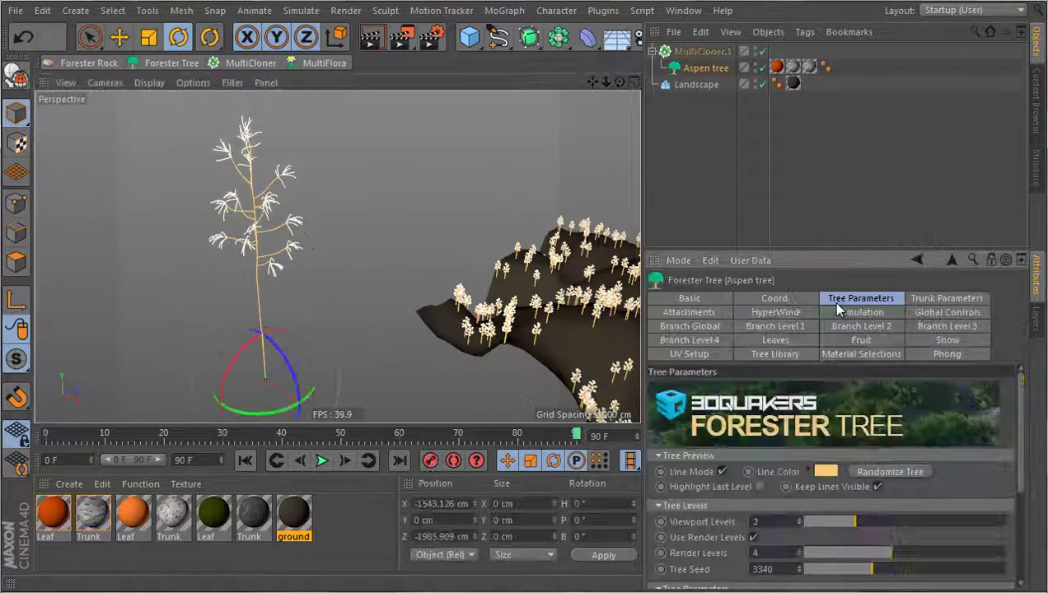
left_click(724, 472)
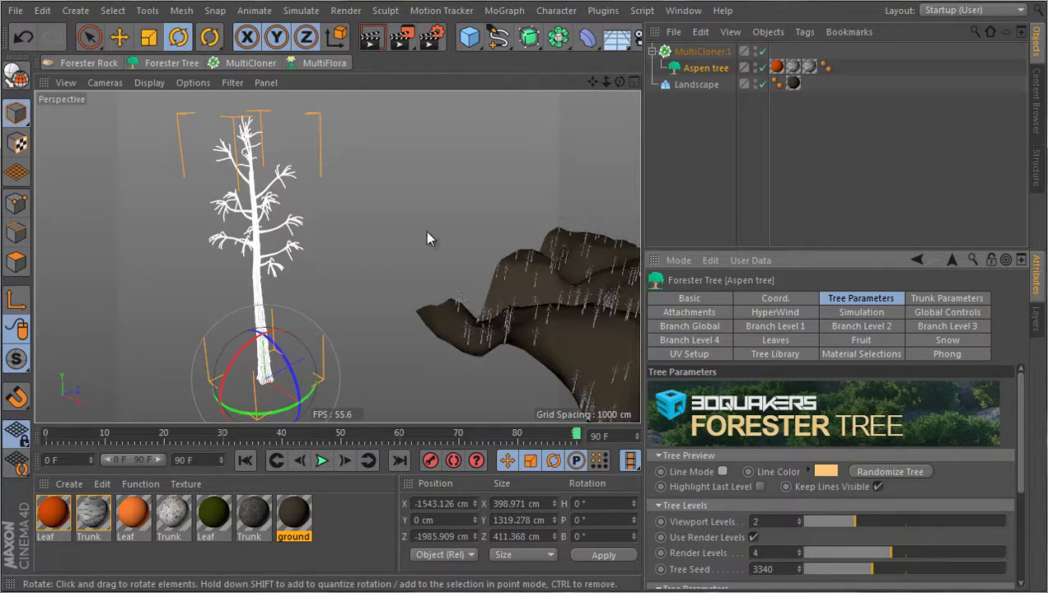
left_click(723, 473)
Step: Look down on the landscape and render the viewport to check the tree coverage
mouse_move(420, 235)
left_mouse_down("alt")
mouse_move(433, 223)
mouse_move(521, 213)
mouse_move(387, 198)
left_mouse_up("alt")
scroll(349, 184, "up", 5)
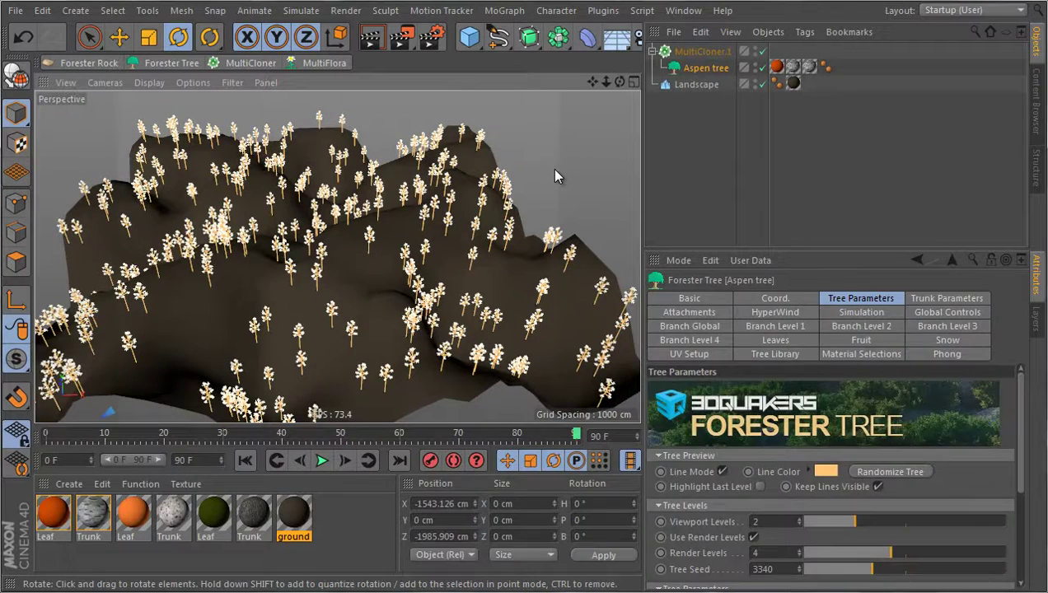
left_click(555, 176)
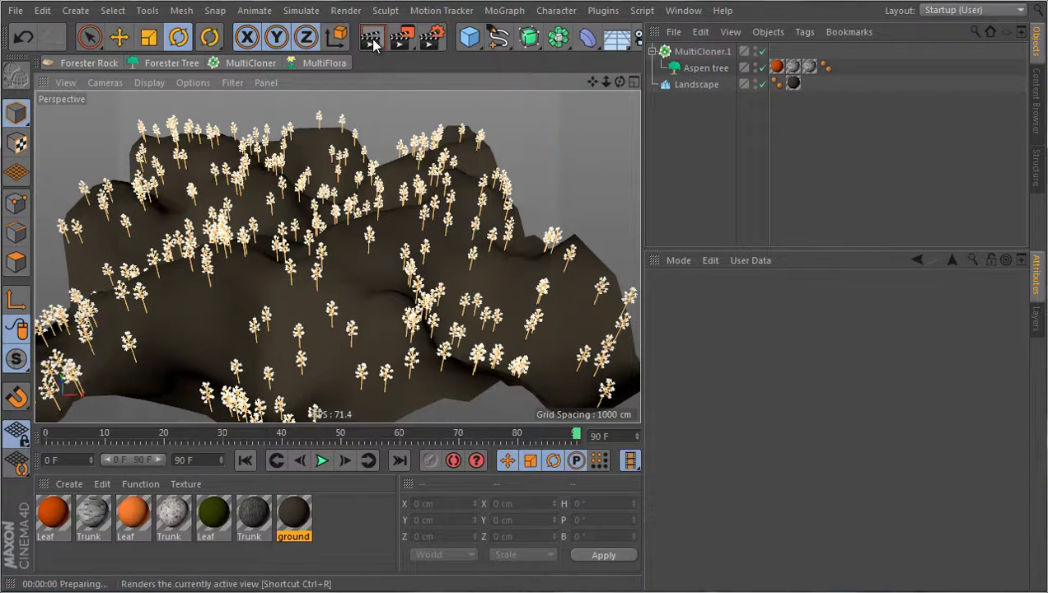
left_click(371, 39)
left_click(534, 163)
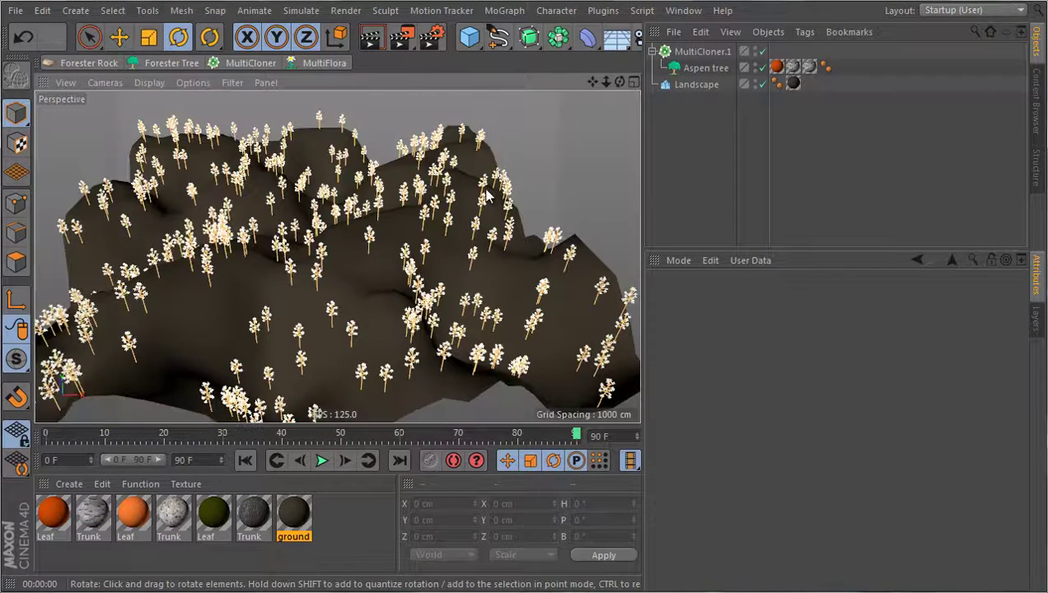
left_click_drag(481, 191, 398, 144, "alt")
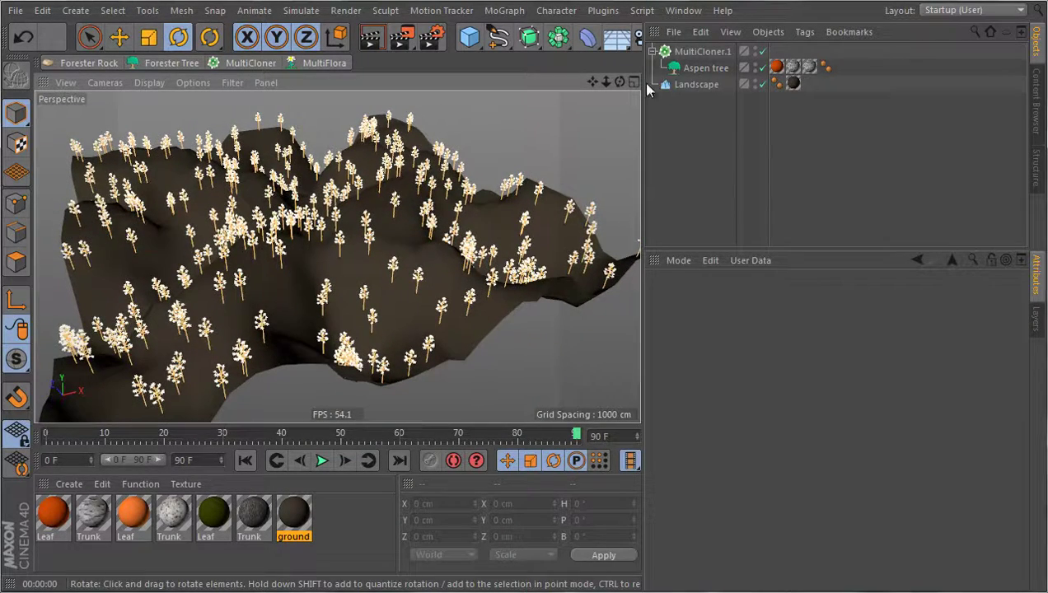
Step: Select MultiCloner.1 and drag its Grow slider down, then back to 1
left_click(706, 51)
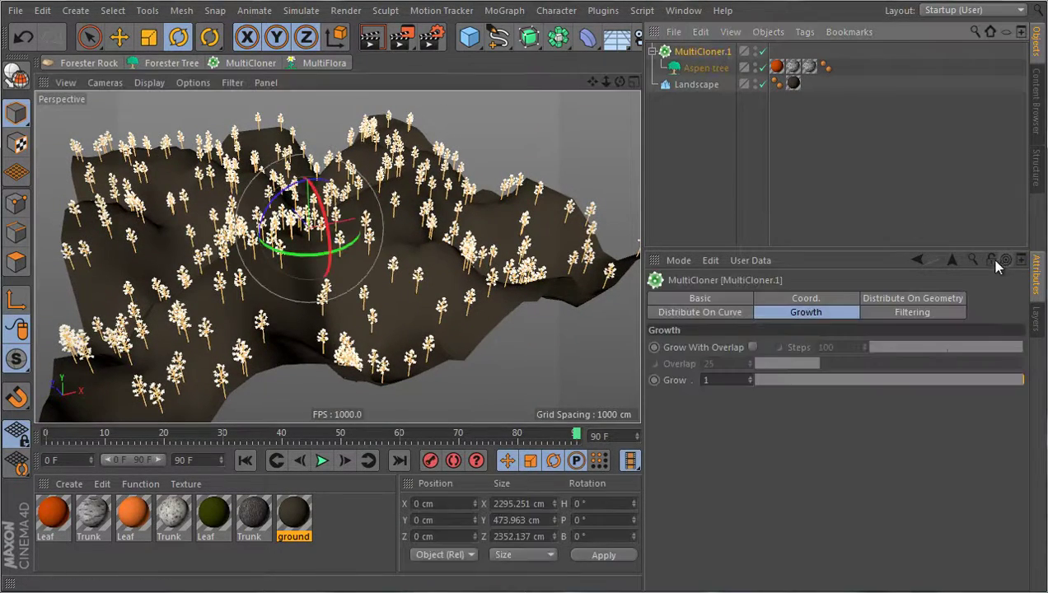
left_click(536, 132)
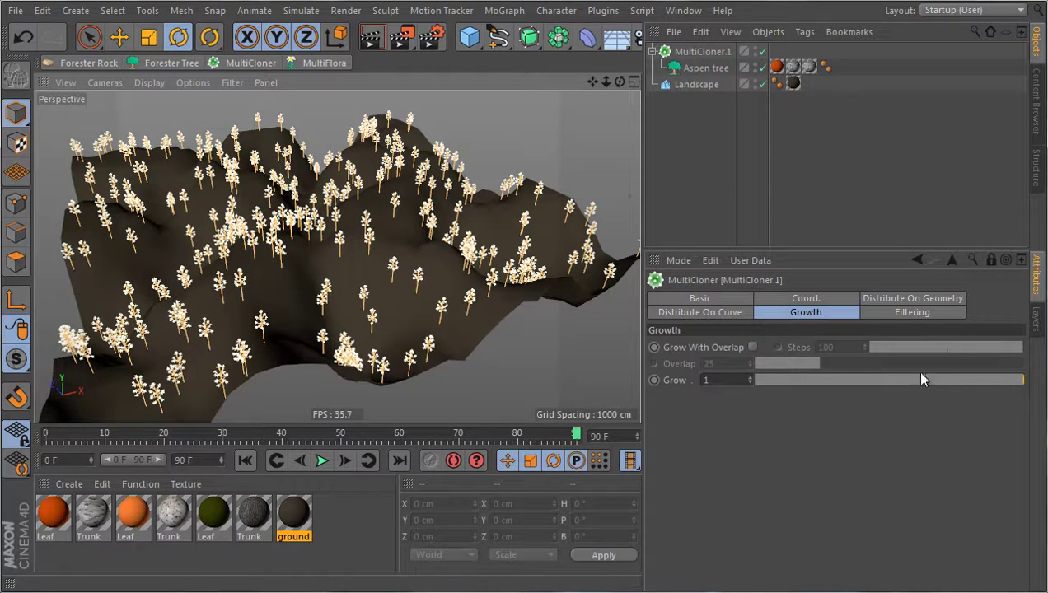
mouse_move(1020, 382)
left_mouse_down()
mouse_move(755, 382)
mouse_move(1009, 377)
mouse_move(783, 379)
mouse_move(900, 367)
mouse_move(744, 372)
mouse_move(1045, 371)
mouse_move(963, 362)
mouse_move(748, 375)
mouse_move(1026, 372)
left_mouse_up()
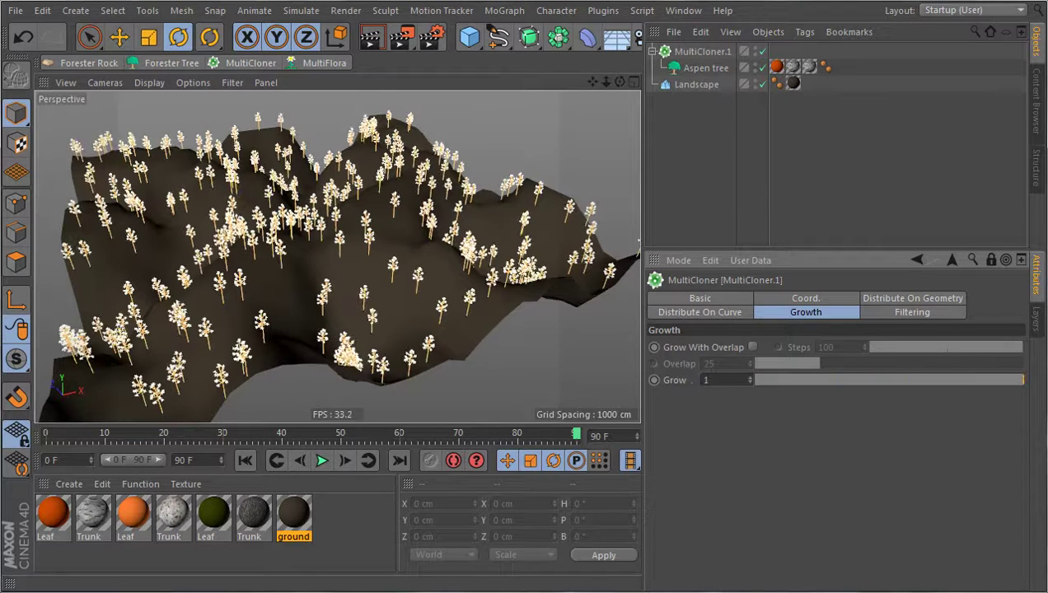
Step: Set Clone Count to 50 in Distribute On Geometry, then lower Grow to preview trees vanishing
left_click(901, 298)
scroll(742, 502, "down", 10)
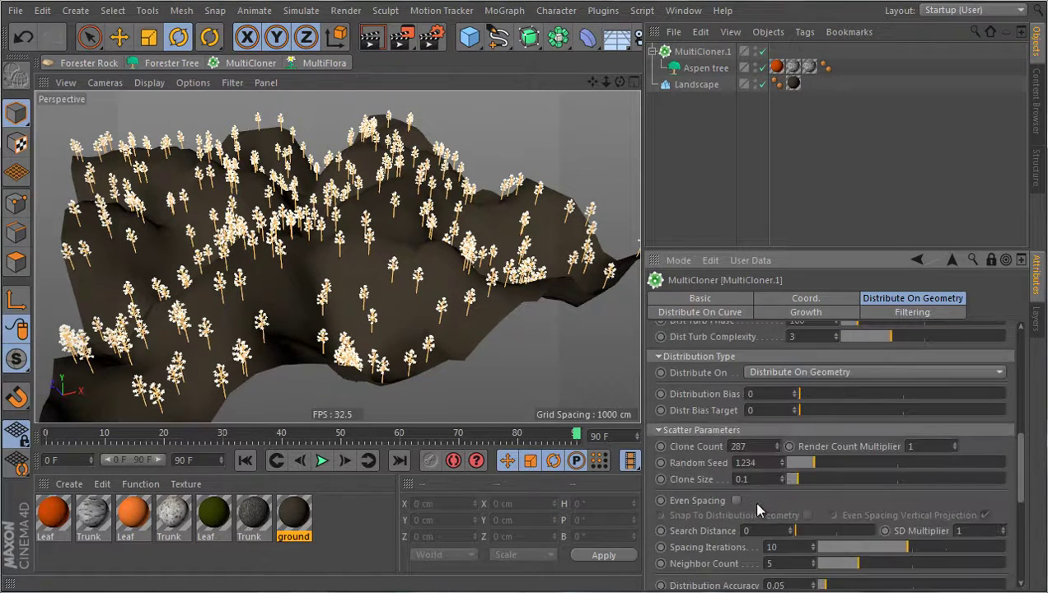
type("50")
key("Return")
left_click(711, 314)
left_click(796, 314)
left_click_drag(1020, 381, 807, 384)
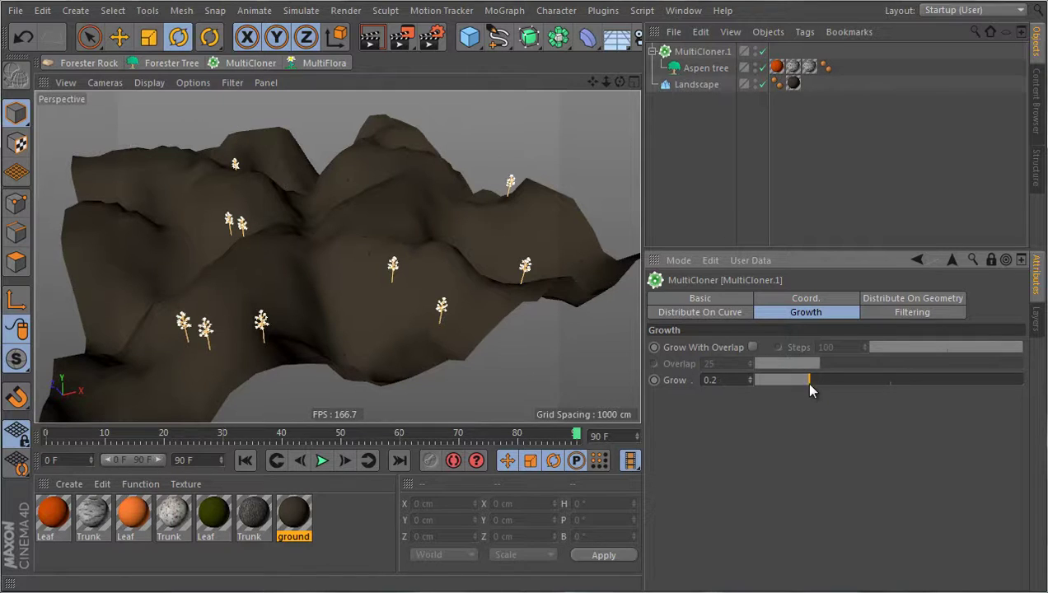
Step: Set Clone Count to 10, then scrub Grow and return it to full size at 1
left_click(906, 300)
scroll(719, 536, "down", 5)
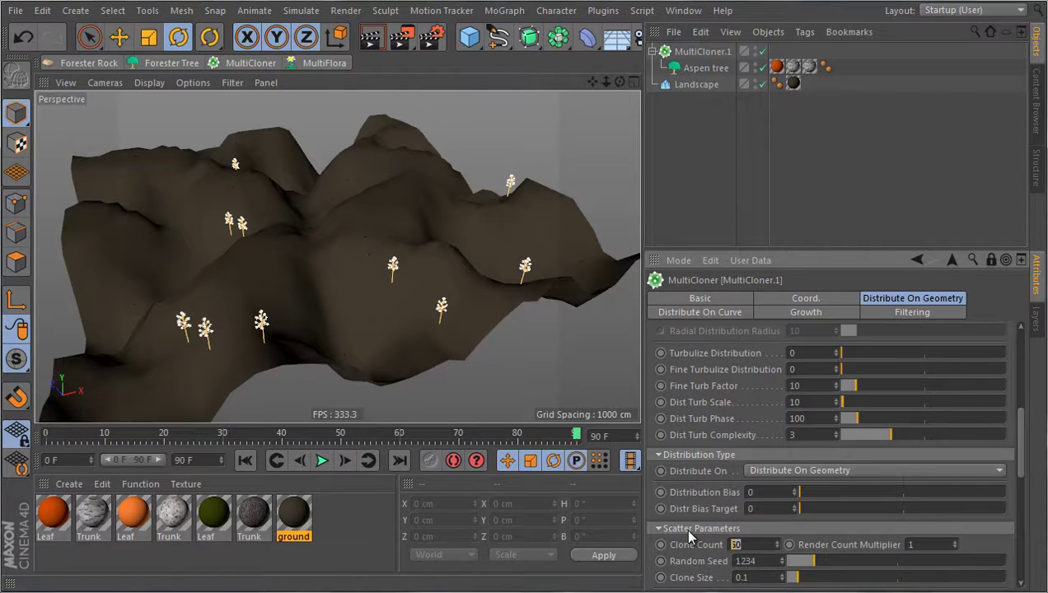
type("10")
key("Return")
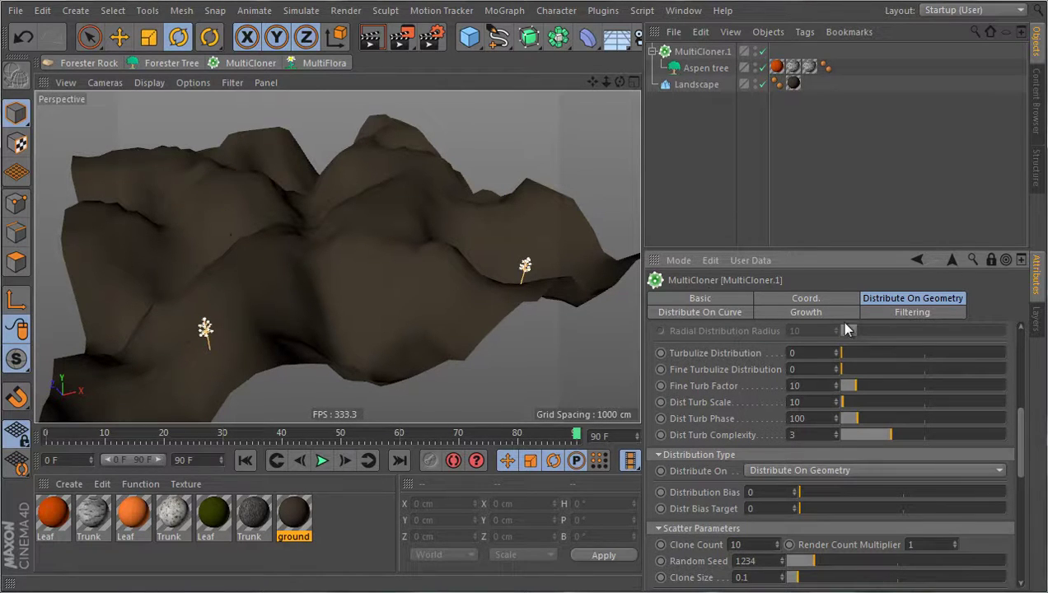
left_click(787, 316)
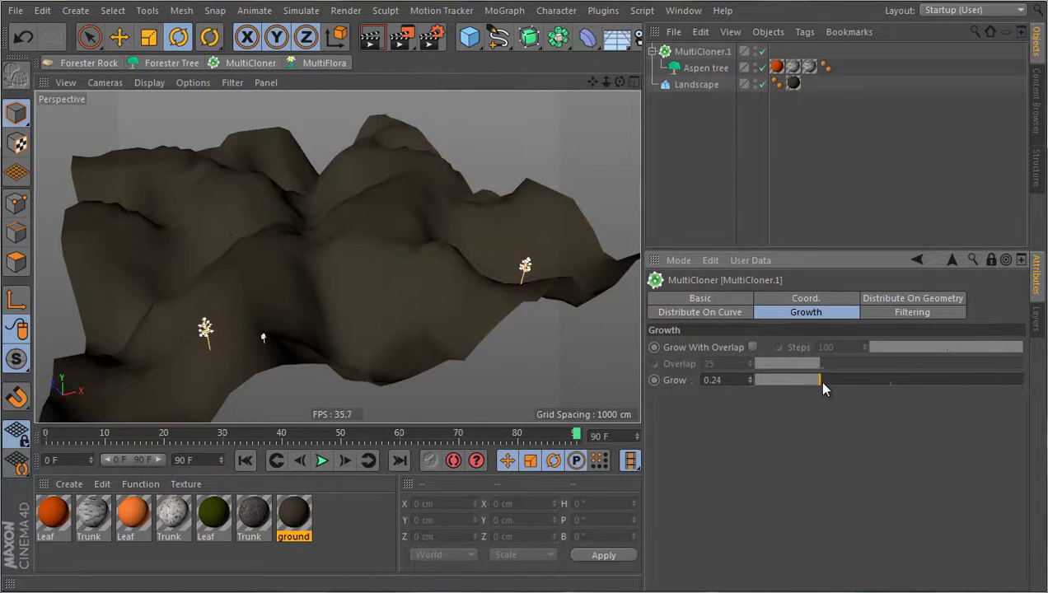
left_click_drag(825, 383, 857, 382)
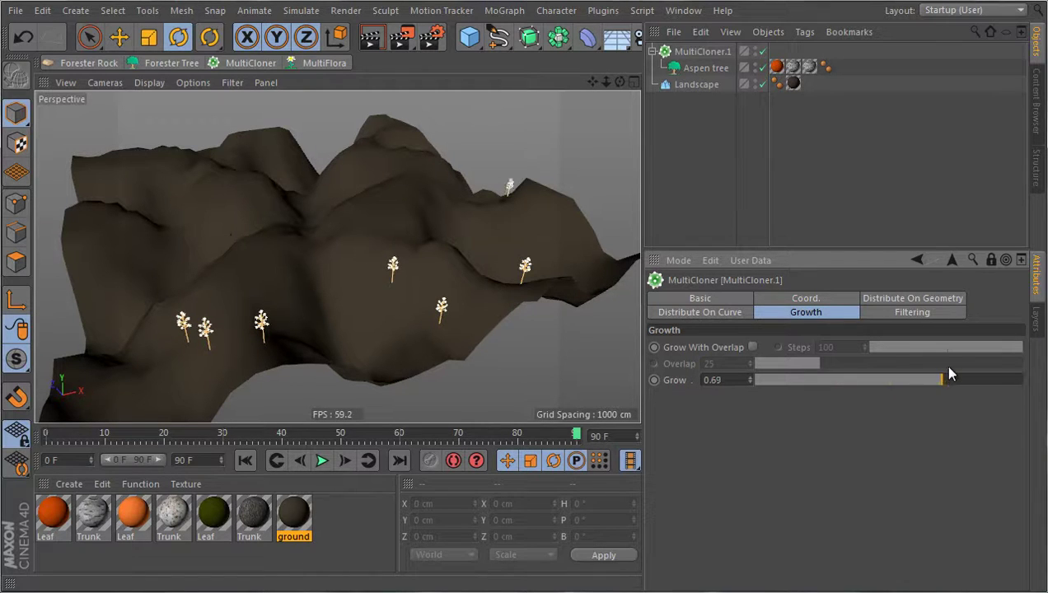
left_click_drag(992, 371, 860, 375)
left_click_drag(752, 375, 1024, 379)
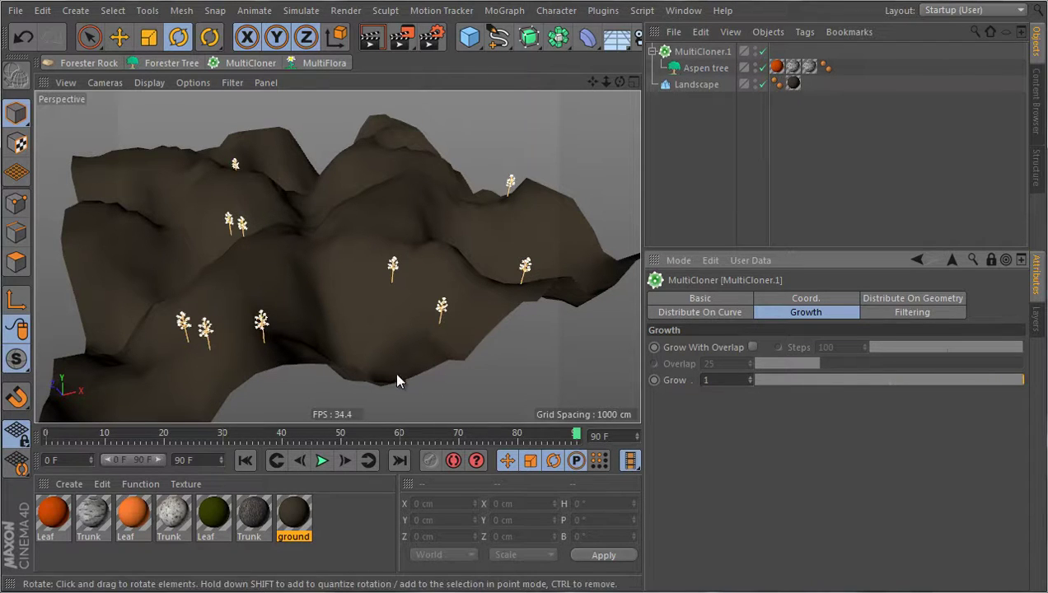
Step: Enable Grow With Overlap (Overlap 25, Steps 100) and preview it by dragging Grow
left_click(754, 347)
mouse_move(1022, 380)
left_mouse_down()
mouse_move(897, 387)
mouse_move(851, 401)
mouse_move(997, 401)
mouse_move(870, 399)
mouse_move(1026, 384)
left_mouse_up()
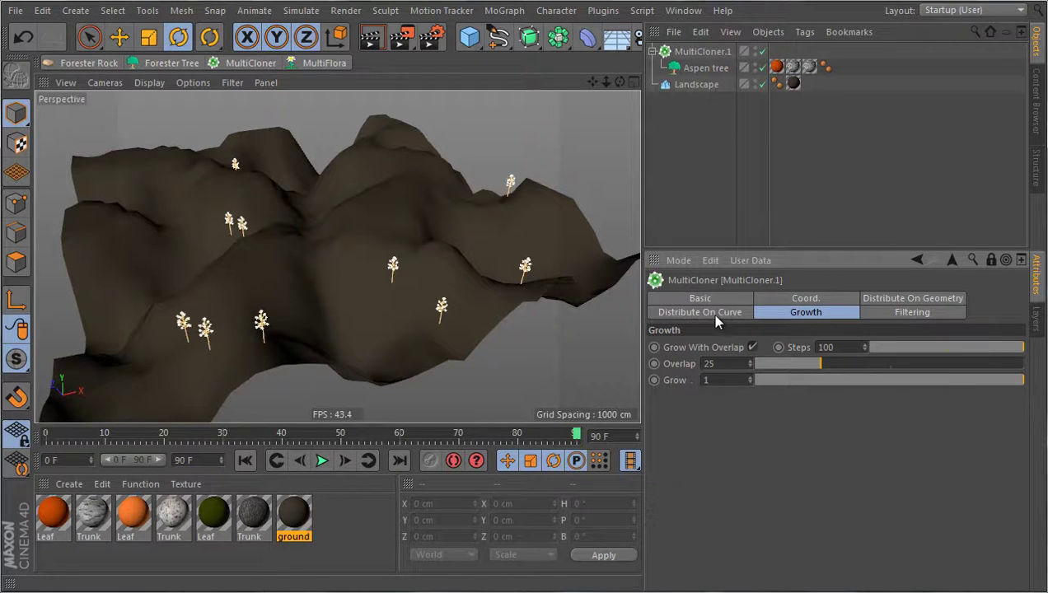
Step: Set Clone Count to 200 in Distribute On Geometry, then scrub Grow to preview trees disappearing
left_click(883, 301)
scroll(755, 467, "down", 5)
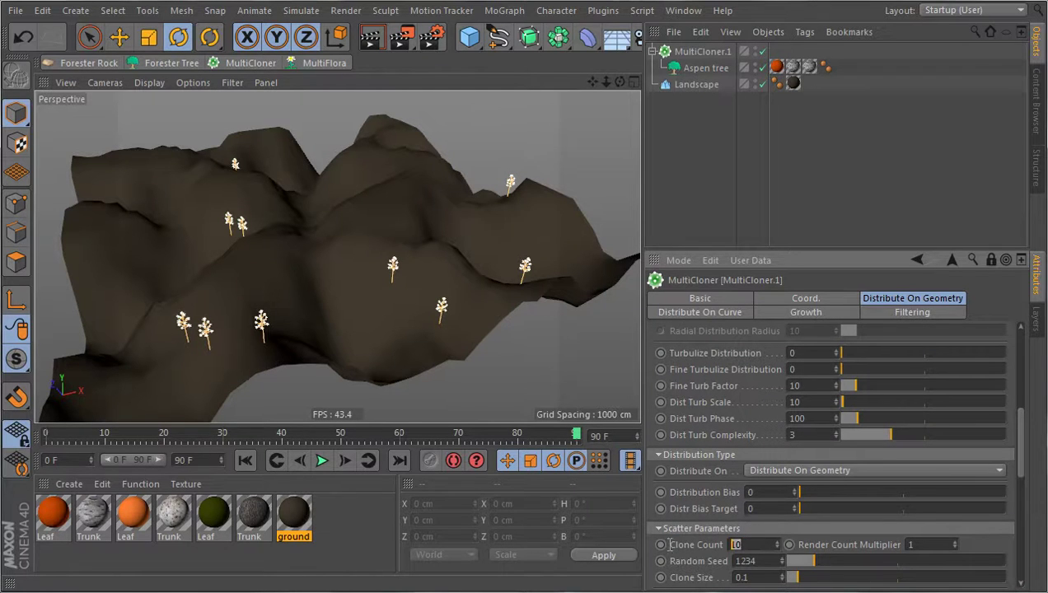
type("0")
key("Return")
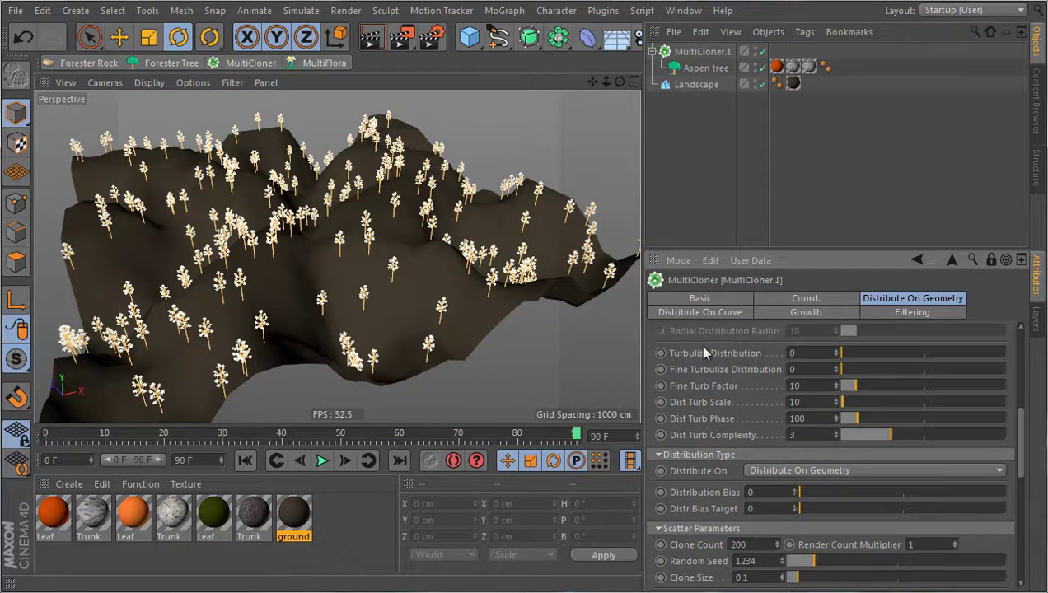
left_click(805, 313)
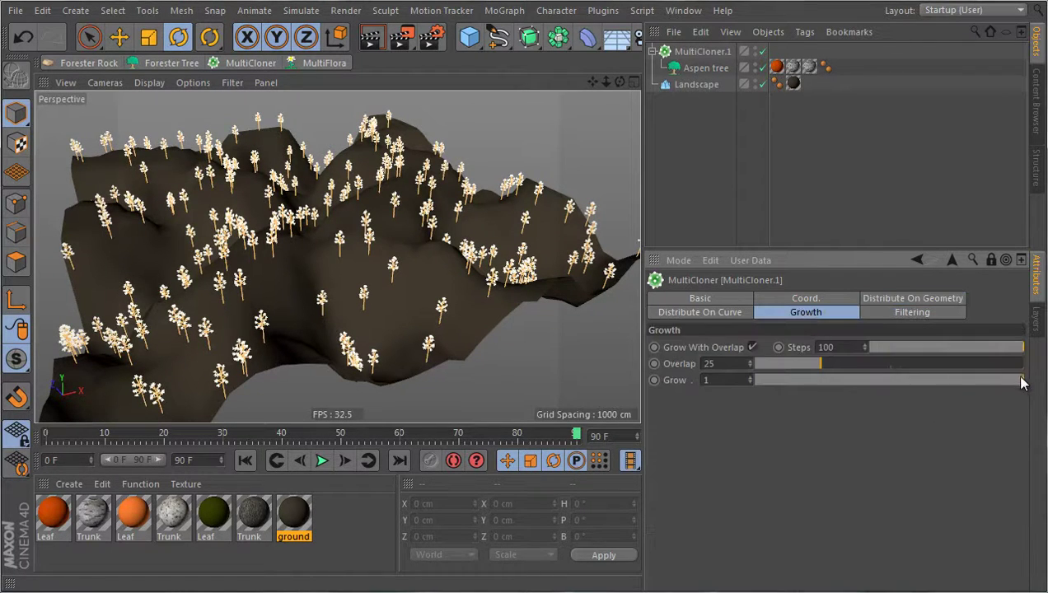
mouse_move(1020, 380)
left_mouse_down()
mouse_move(878, 384)
mouse_move(1023, 380)
mouse_move(879, 380)
mouse_move(1031, 367)
mouse_move(817, 378)
mouse_move(999, 367)
mouse_move(825, 367)
mouse_move(963, 355)
mouse_move(1026, 367)
left_mouse_up()
Step: Drag Overlap and Grow back and forth, settling Grow at 0.5 for half-grown aspens
left_click_drag(817, 363, 967, 363)
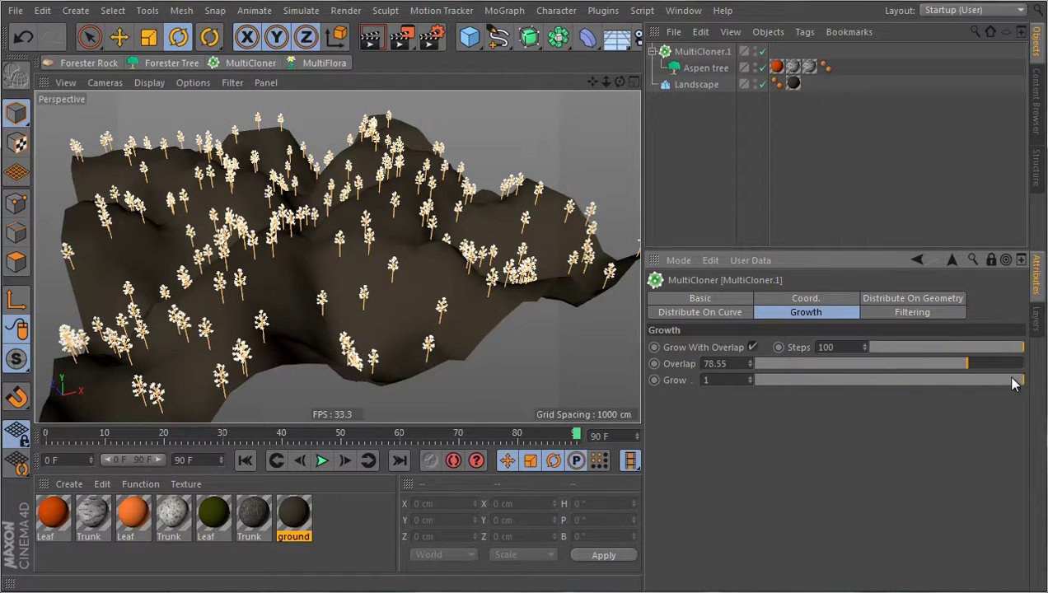
left_click_drag(1019, 383, 796, 362)
left_click(954, 363)
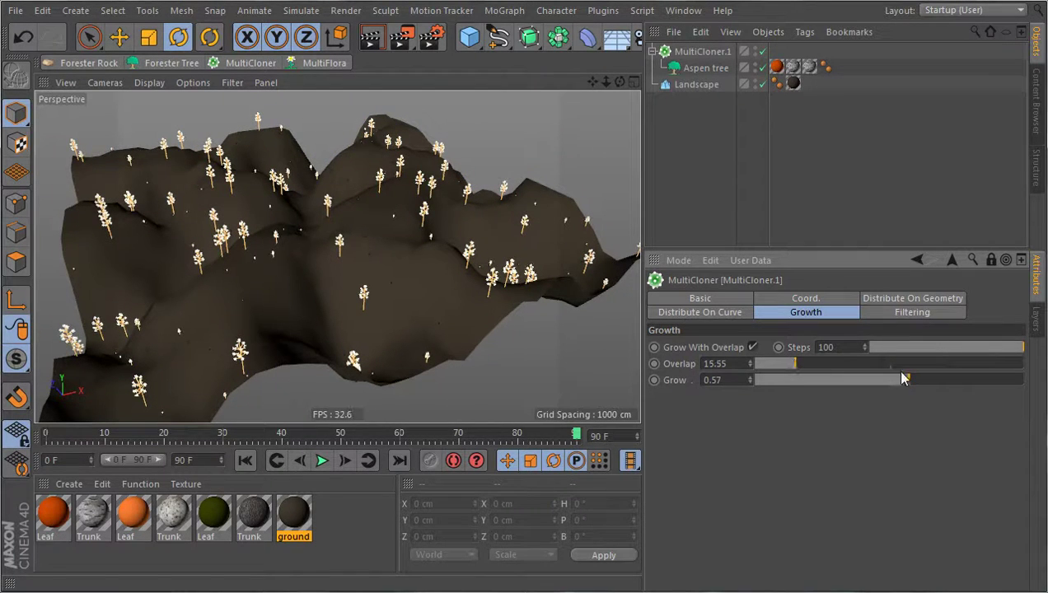
left_click_drag(909, 380, 959, 379)
left_click_drag(796, 364, 772, 364)
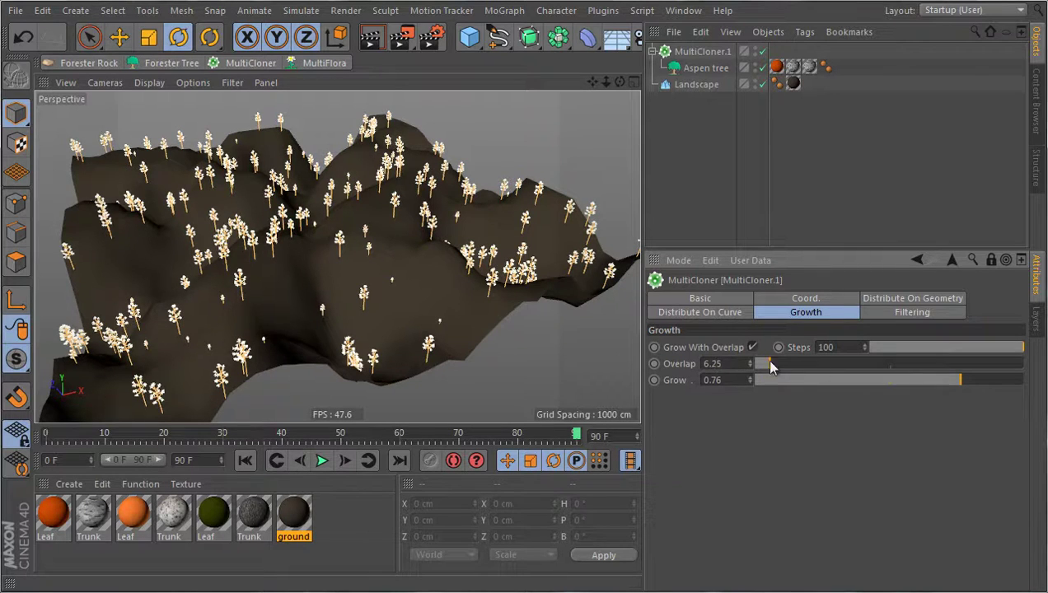
left_click_drag(960, 382, 1010, 380)
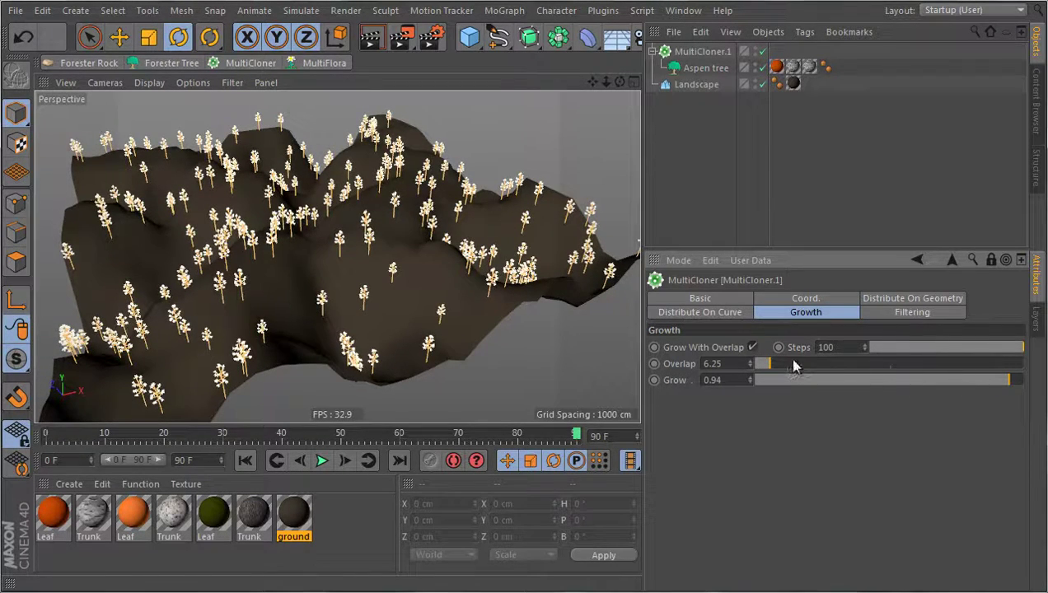
left_click_drag(794, 365, 767, 363)
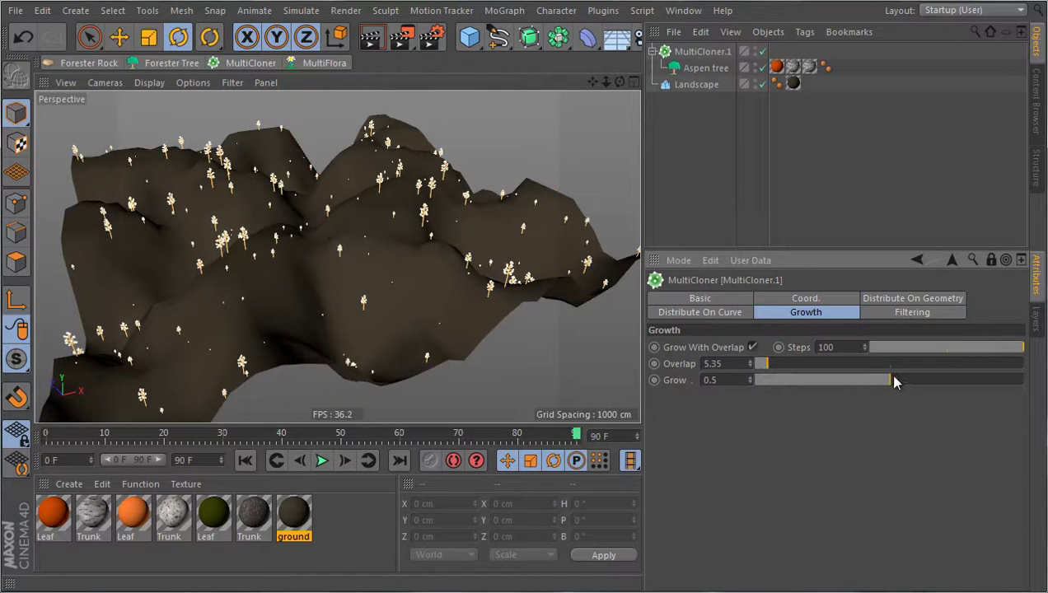
Step: Return Grow to 1, try Steps at 74 then restore 100, set Overlap to 25, show Filtering
left_click_drag(896, 382, 1027, 380)
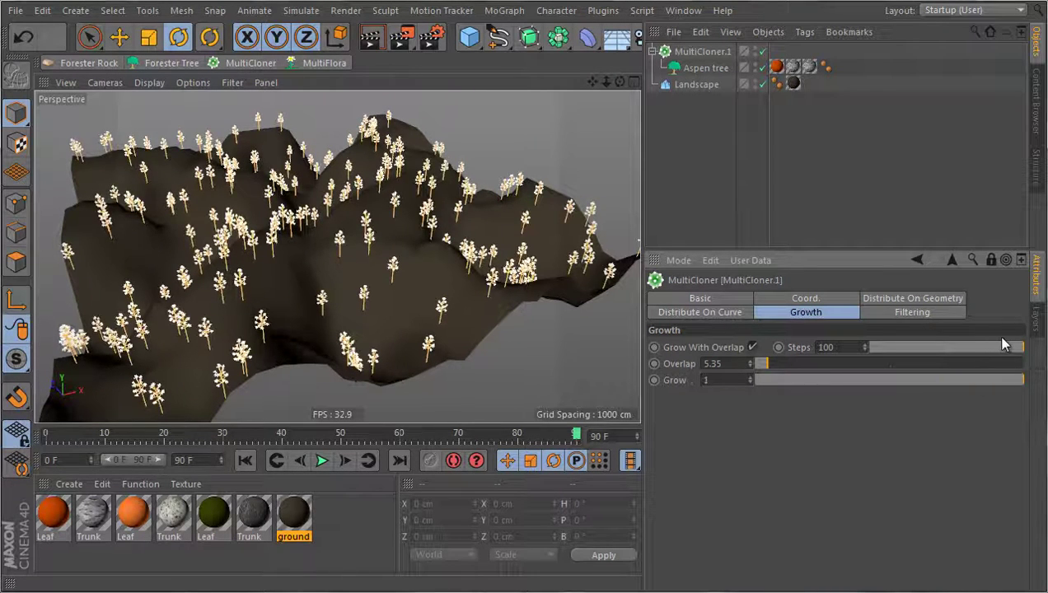
left_click_drag(1004, 346, 926, 353)
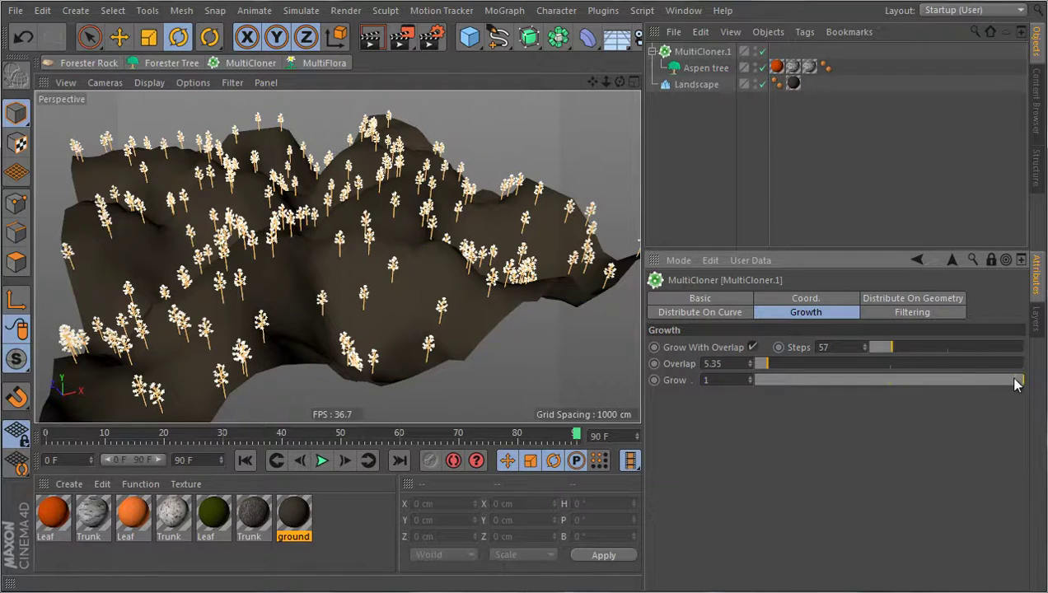
mouse_move(1016, 384)
left_mouse_down()
mouse_move(819, 379)
mouse_move(1030, 380)
left_mouse_up()
left_click_drag(959, 349, 1030, 380)
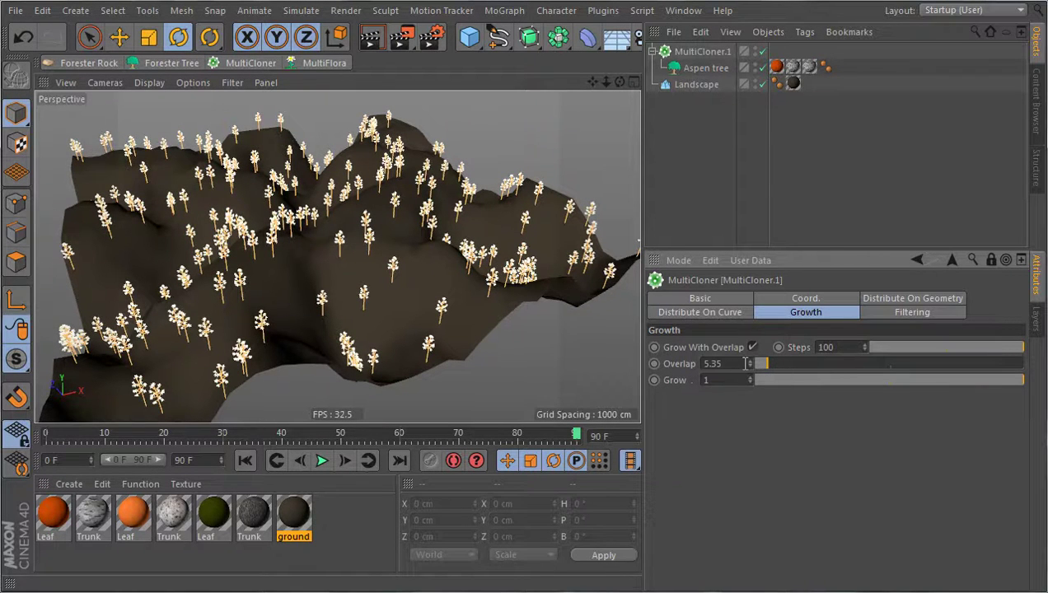
left_click_drag(753, 365, 751, 386)
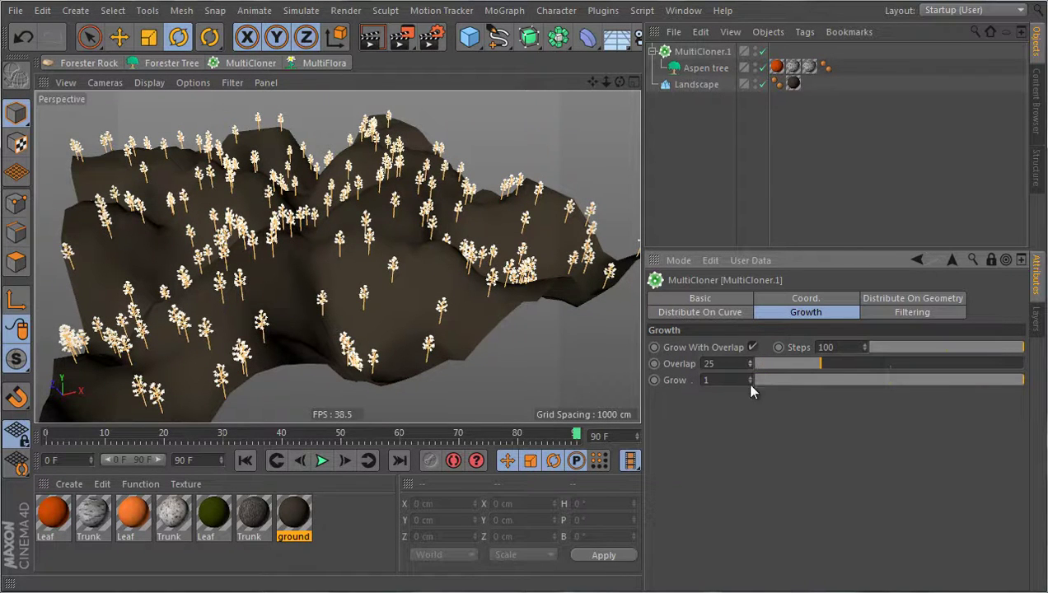
left_click(887, 316)
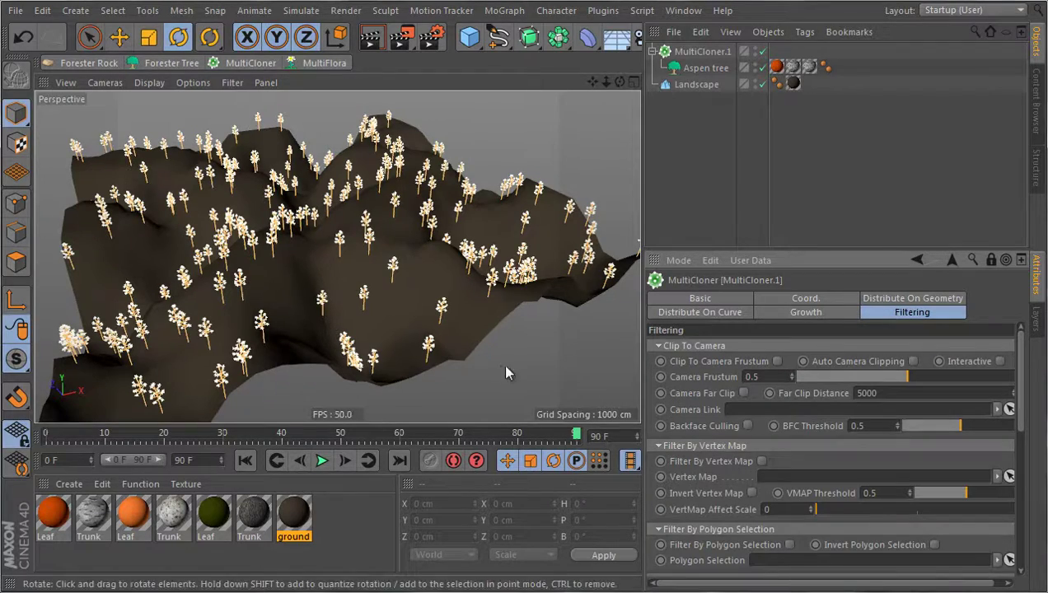